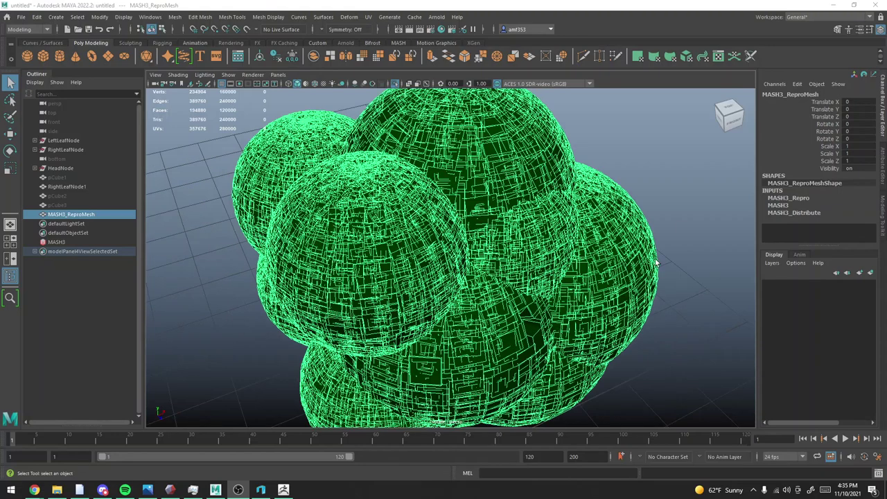
# Switch from Maya to ZBrush and import the broccoli top 1 mesh as a tool.
pyautogui.keyDown('alt'); pyautogui.moveTo(694, 236); pyautogui.dragTo(596, 201); pyautogui.keyUp('alt')
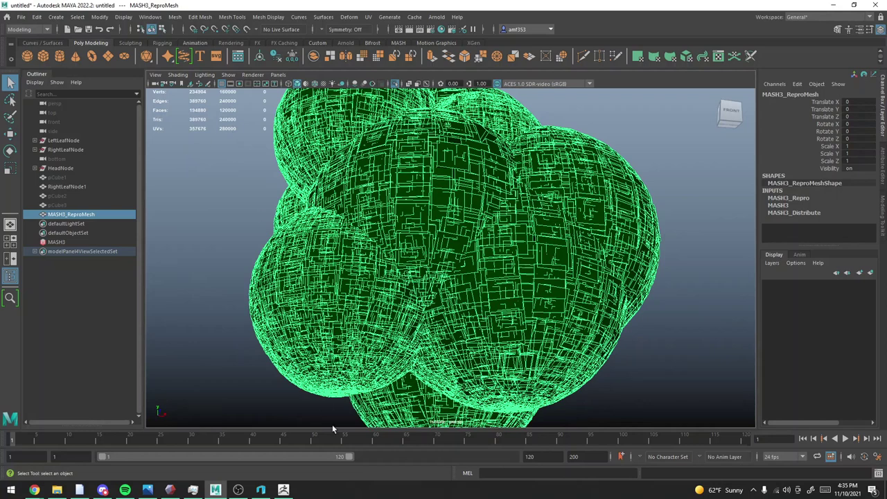
pyautogui.click(283, 489)
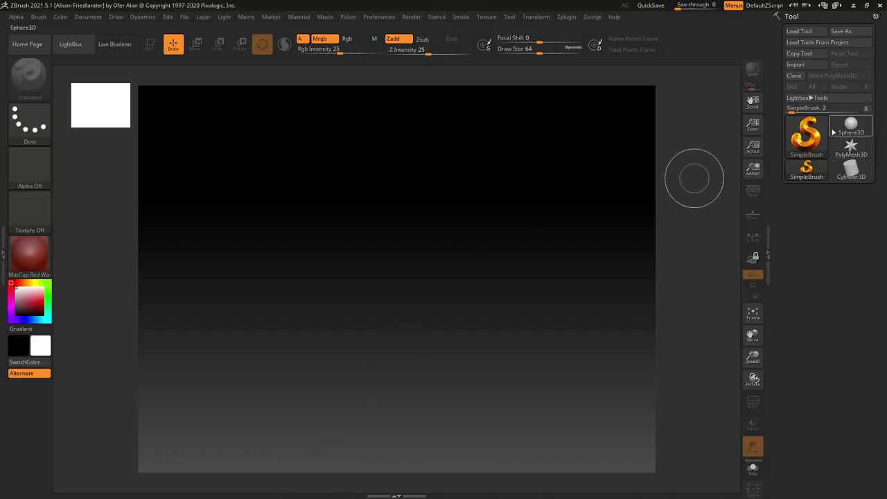
pyautogui.click(815, 66)
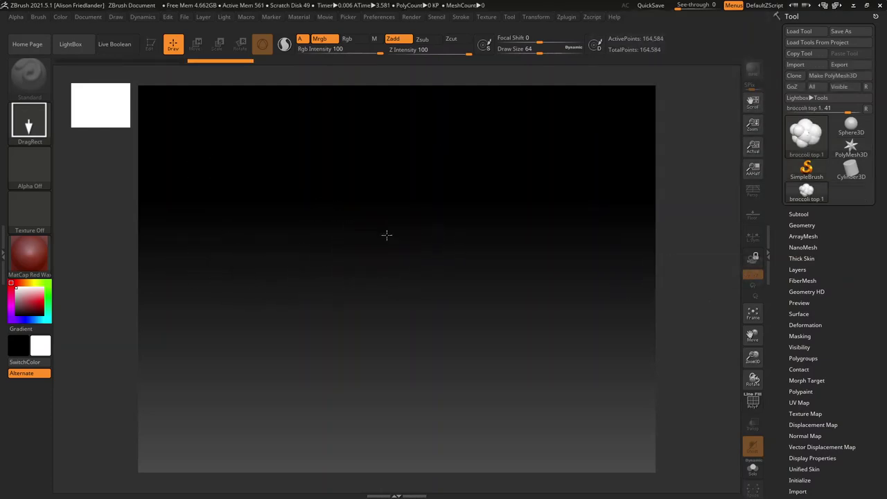
# Draw the broccoli top on the canvas and enter Edit mode.
pyautogui.moveTo(387, 236)
pyautogui.mouseDown()
pyautogui.moveTo(430, 354)
pyautogui.moveTo(531, 460)
pyautogui.moveTo(543, 321)
pyautogui.mouseUp()
pyautogui.press('t')
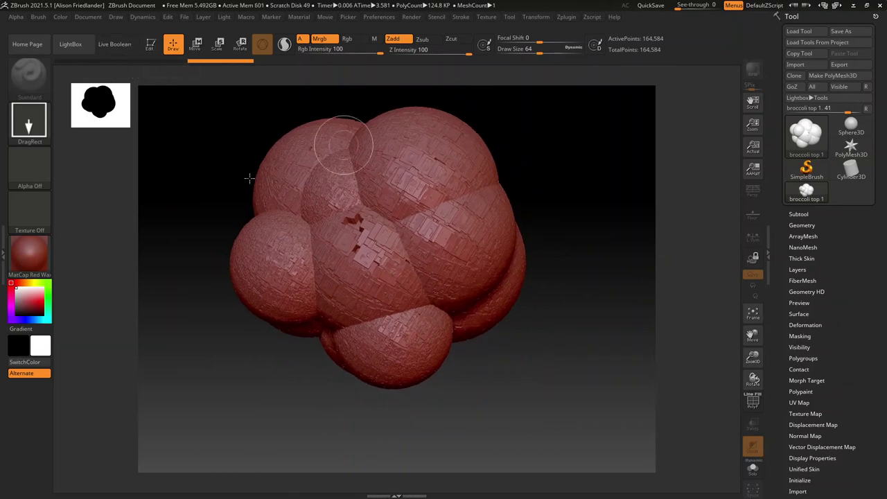
pyautogui.click(147, 52)
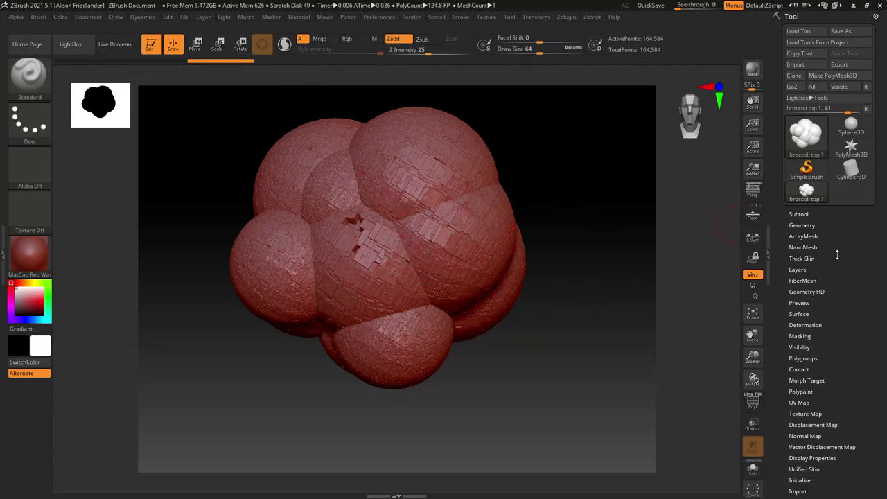
# Divide the broccoli top's geometry with smoothing up to subdivision level 4.
pyautogui.click(811, 225)
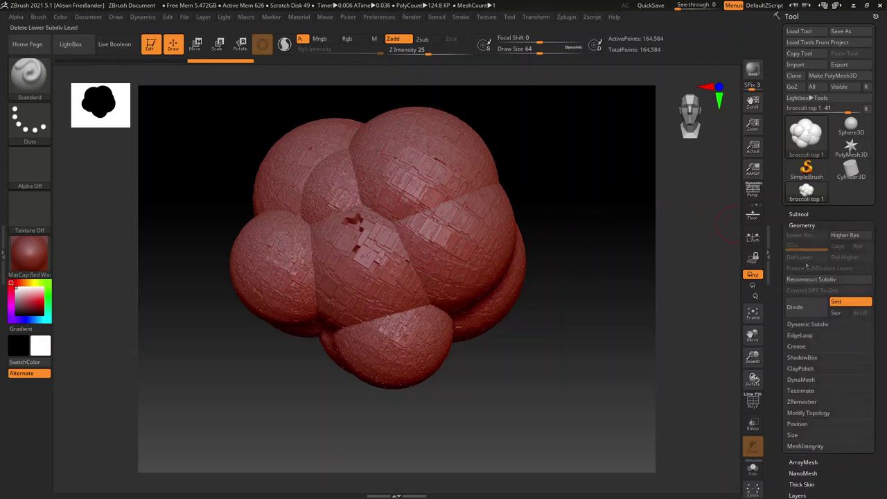
pyautogui.click(800, 307)
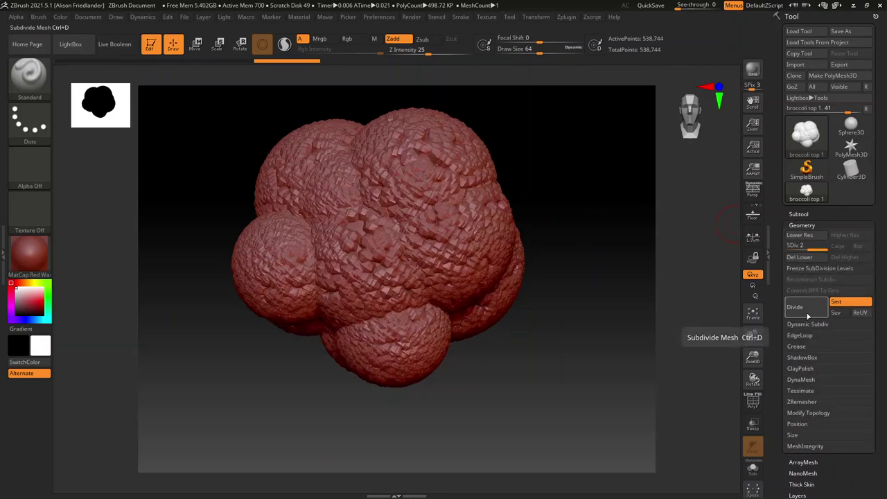
pyautogui.click(804, 308)
pyautogui.click(805, 308)
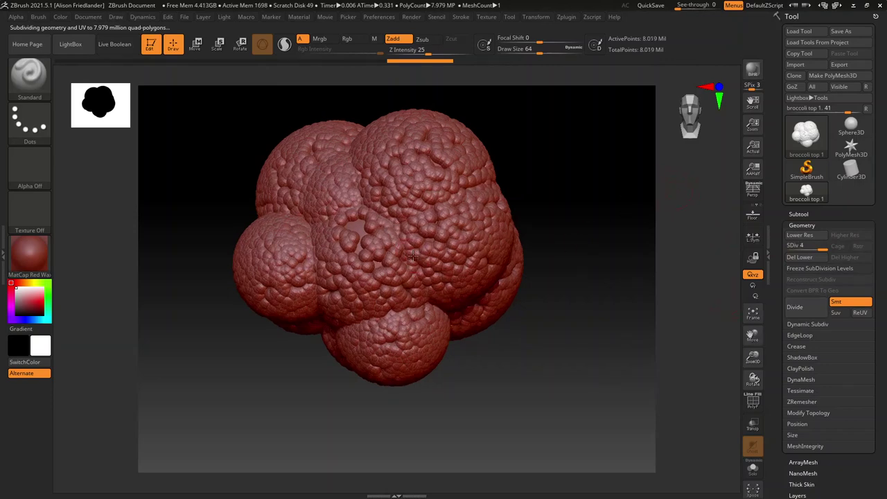
# Try DynaMesh at resolution 128 on the broccoli top without freezing its subdivision levels.
pyautogui.keyDown('ctrl'); pyautogui.moveTo(670, 189); pyautogui.dragTo(652, 217, button='right'); pyautogui.keyUp('ctrl')
pyautogui.moveTo(651, 217); pyautogui.dragTo(611, 214)
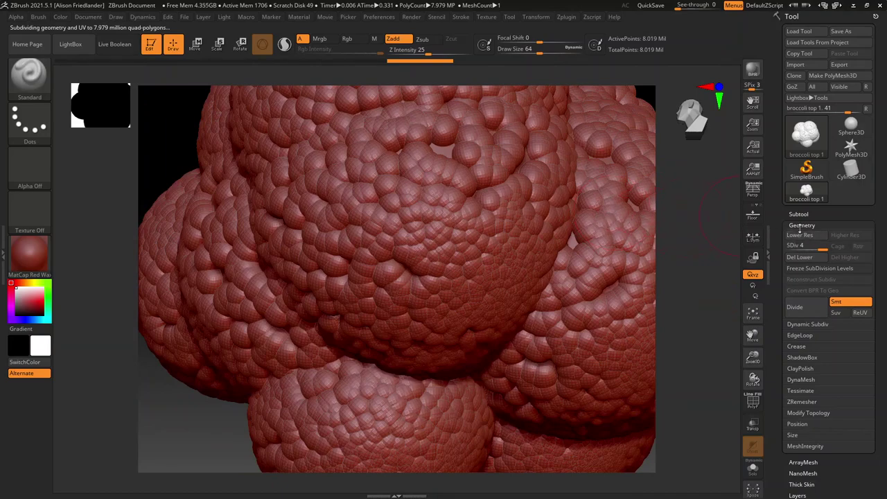
pyautogui.keyDown('alt'); pyautogui.moveTo(510, 218); pyautogui.dragTo(544, 370, button='right'); pyautogui.keyUp('alt')
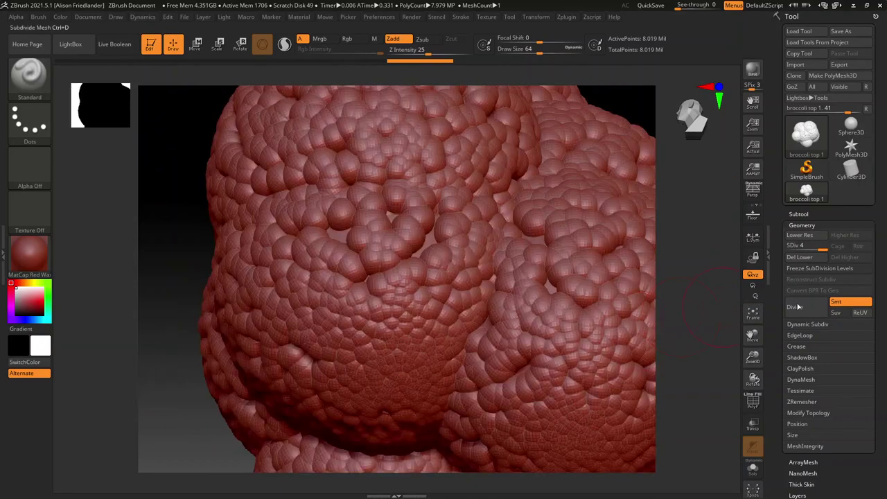
pyautogui.click(817, 379)
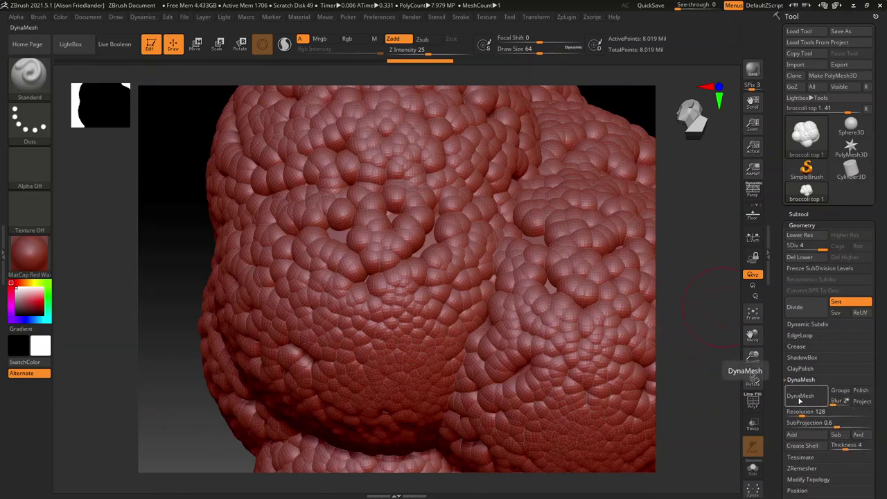
pyautogui.click(800, 397)
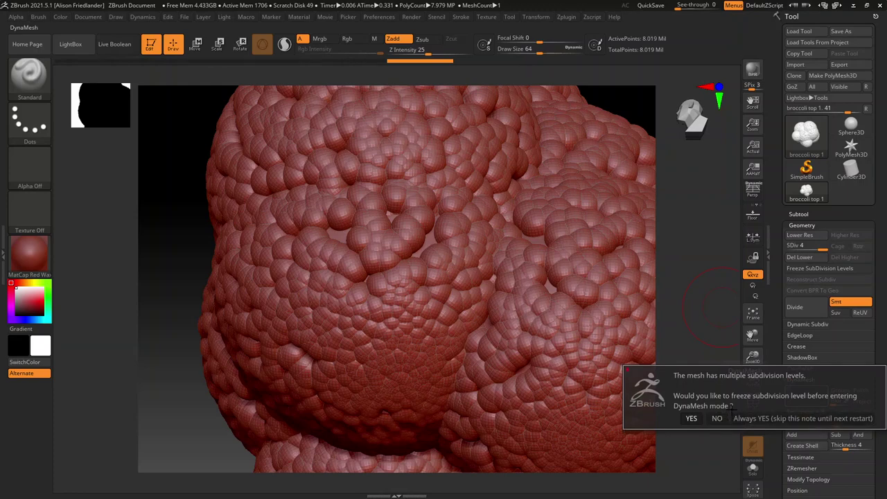
pyautogui.click(719, 417)
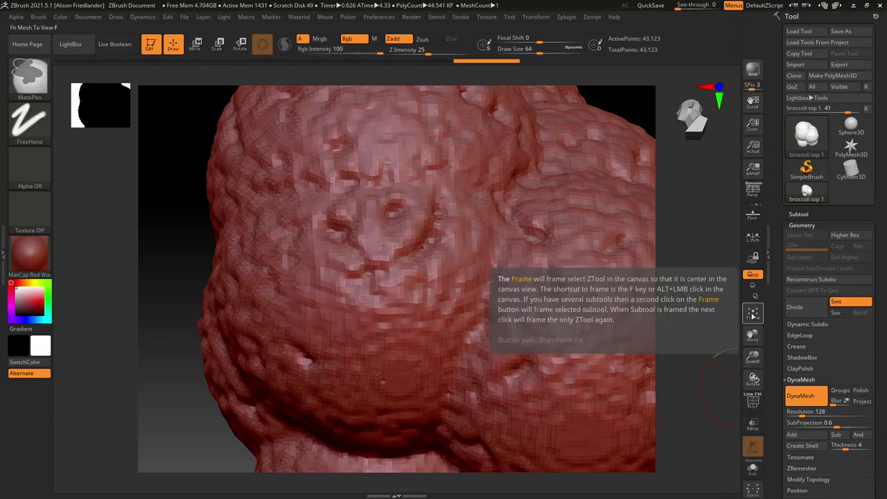
# Undo the DynaMesh and delete the broccoli top's lower subdivision levels.
pyautogui.click(819, 257)
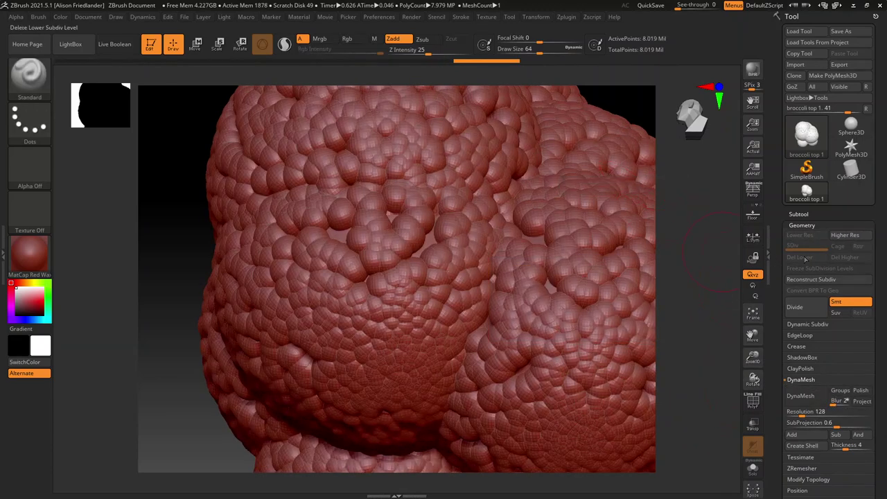
# Try DynaMesh at resolution 128 on the single-level mesh, check the surface detail, and undo it.
pyautogui.click(821, 395)
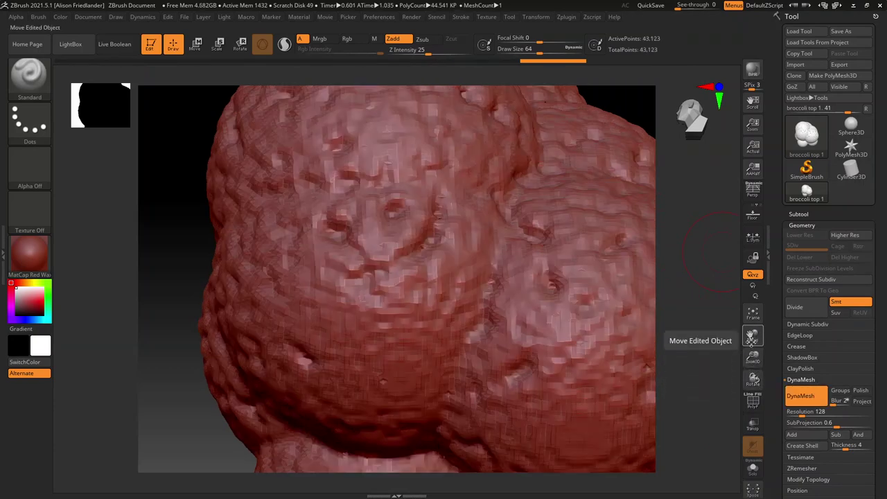
pyautogui.keyDown('alt'); pyautogui.moveTo(552, 309); pyautogui.dragTo(423, 320, button='right'); pyautogui.keyUp('alt')
pyautogui.moveTo(422, 361)
pyautogui.keyDown('ctrl'); pyautogui.mouseDown(button='right')
pyautogui.moveTo(433, 323)
pyautogui.moveTo(478, 309)
pyautogui.moveTo(433, 298)
pyautogui.moveTo(444, 277)
pyautogui.mouseUp(button='right'); pyautogui.keyUp('ctrl')
pyautogui.moveTo(527, 257)
pyautogui.keyDown('ctrl'); pyautogui.mouseDown(button='right')
pyautogui.moveTo(612, 334)
pyautogui.moveTo(417, 243)
pyautogui.mouseUp(button='right'); pyautogui.keyUp('ctrl')
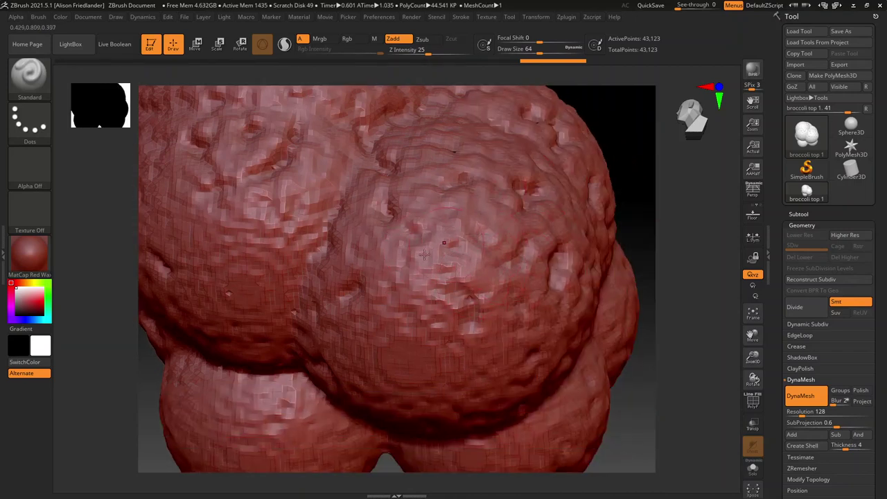
pyautogui.press('ctrl')
pyautogui.hotkey('ctrl', 'z')
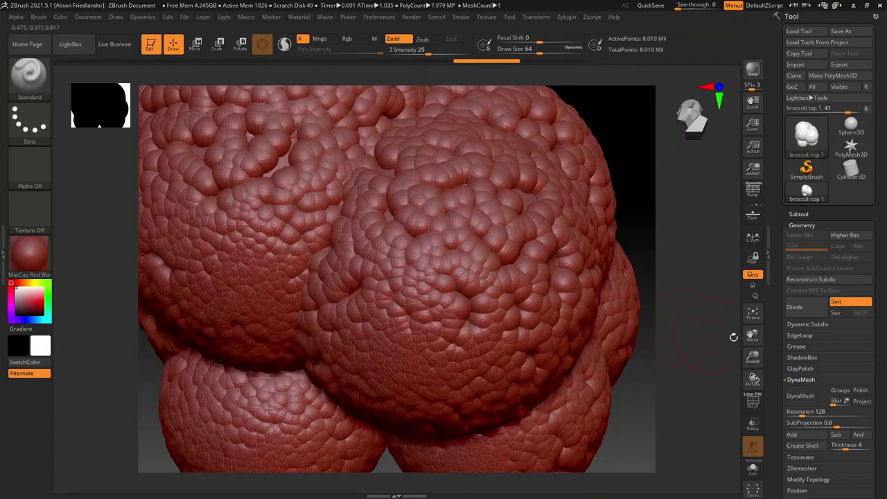
# Set the DynaMesh resolution to 600 and remesh the broccoli top.
pyautogui.click(802, 418)
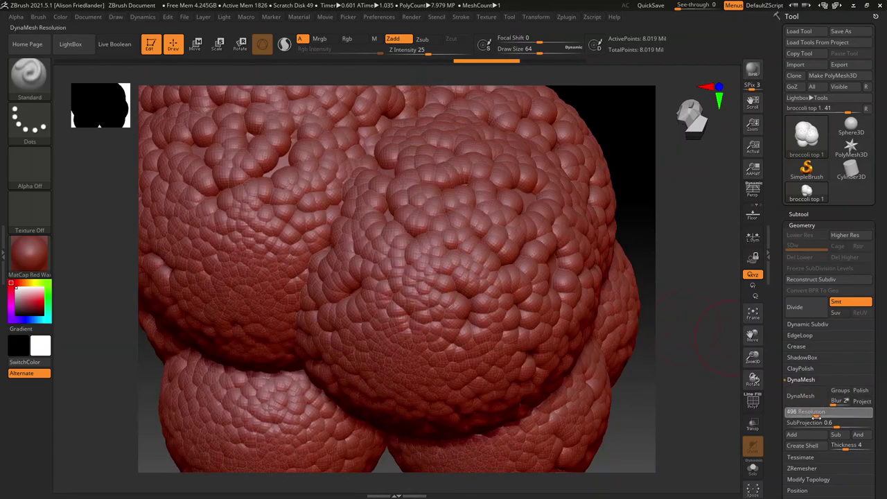
pyautogui.moveTo(818, 416); pyautogui.dragTo(820, 417)
pyautogui.click(800, 397)
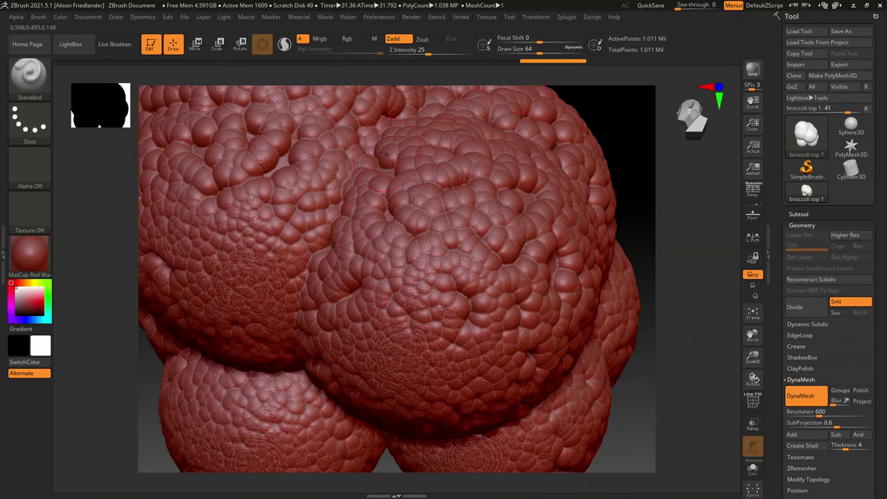
# Examine the DynaMeshed bumps and the gaps between them up close, with and without the wireframe.
pyautogui.moveTo(529, 255); pyautogui.dragTo(581, 323, button='right')
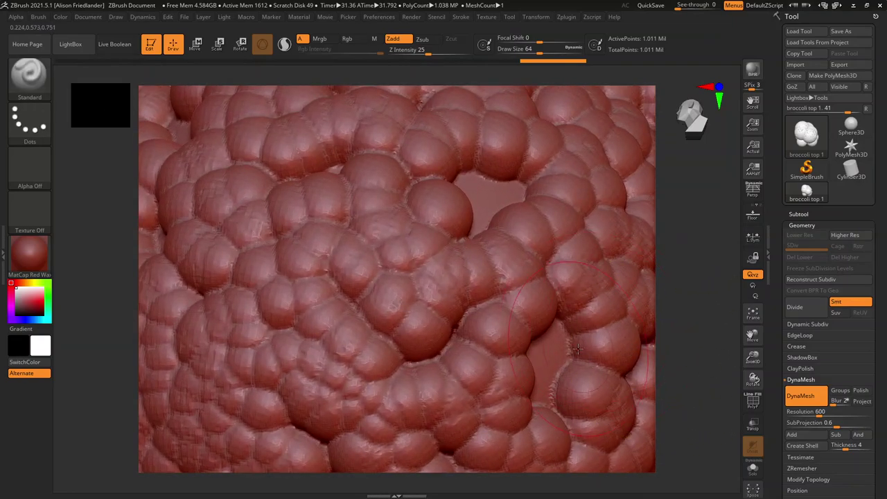
pyautogui.hotkey('shift', 'f')
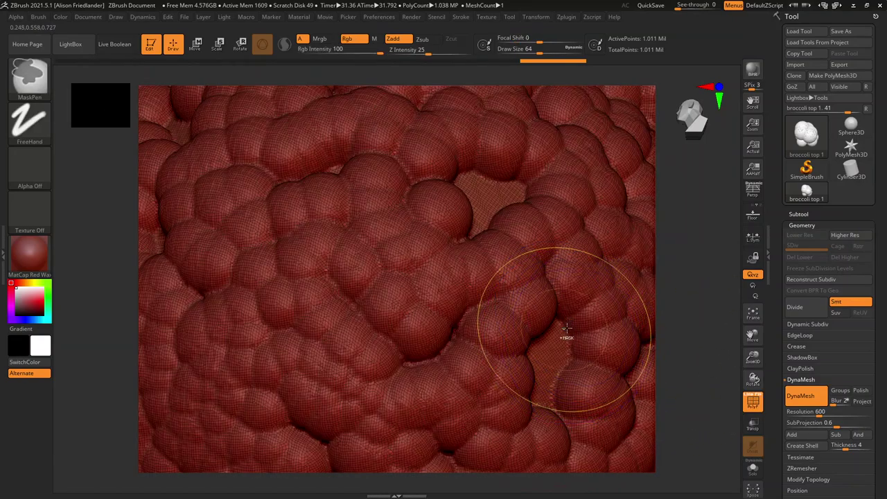
pyautogui.keyDown('ctrl'); pyautogui.moveTo(567, 333); pyautogui.dragTo(603, 335, button='right'); pyautogui.keyUp('ctrl')
pyautogui.keyDown('alt'); pyautogui.moveTo(546, 330); pyautogui.dragTo(474, 243, button='right'); pyautogui.keyUp('alt')
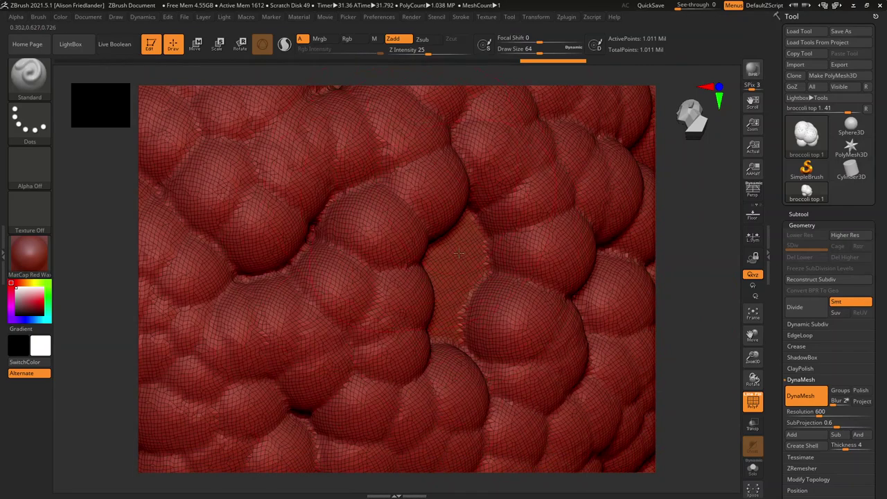
pyautogui.keyDown('ctrl'); pyautogui.moveTo(462, 215); pyautogui.dragTo(338, 208, button='right'); pyautogui.keyUp('ctrl')
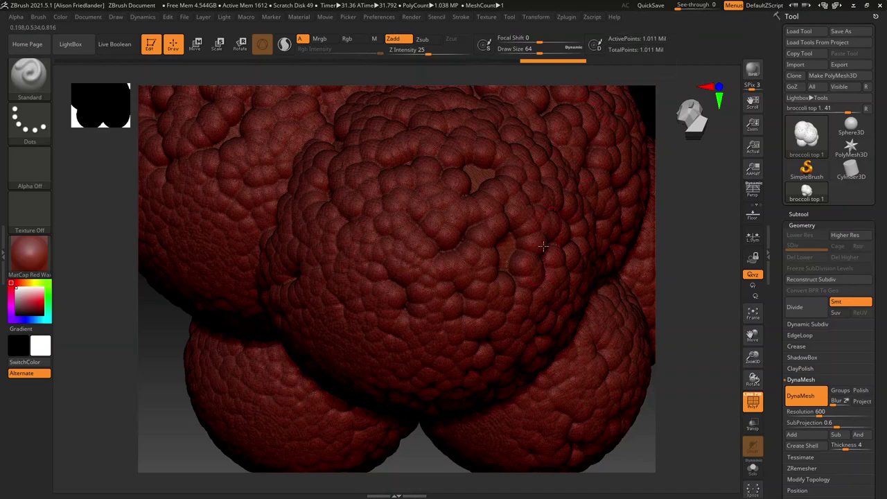
pyautogui.moveTo(542, 247)
pyautogui.keyDown('ctrl'); pyautogui.mouseDown(button='right')
pyautogui.moveTo(592, 292)
pyautogui.moveTo(506, 278)
pyautogui.moveTo(534, 283)
pyautogui.moveTo(510, 217)
pyautogui.mouseUp(button='right'); pyautogui.keyUp('ctrl')
pyautogui.hotkey('shift', 'f')
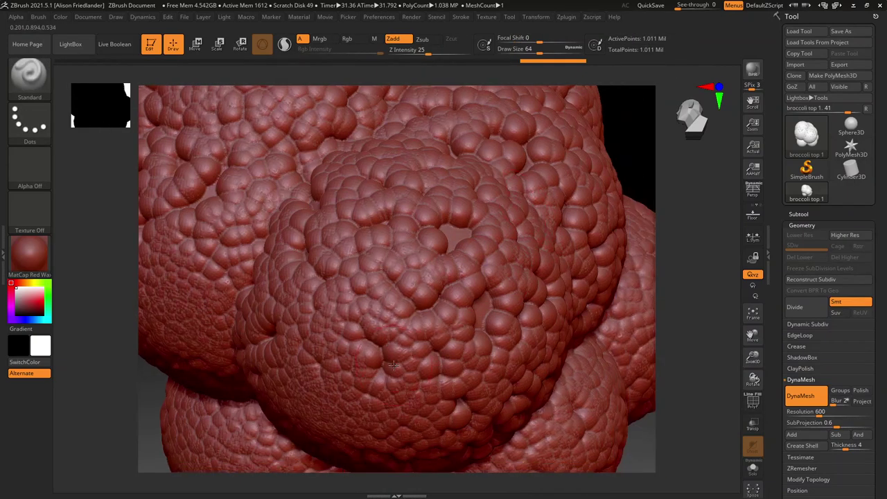
# Try smoothing strokes across the bumps of the front floret and undo them.
pyautogui.moveTo(380, 293)
pyautogui.keyDown('shift'); pyautogui.mouseDown()
pyautogui.moveTo(458, 295)
pyautogui.moveTo(466, 344)
pyautogui.moveTo(428, 373)
pyautogui.mouseUp(); pyautogui.keyUp('shift')
pyautogui.moveTo(361, 224)
pyautogui.keyDown('shift'); pyautogui.mouseDown()
pyautogui.moveTo(311, 305)
pyautogui.moveTo(188, 362)
pyautogui.moveTo(264, 166)
pyautogui.moveTo(309, 115)
pyautogui.mouseUp(); pyautogui.keyUp('shift')
pyautogui.hotkey('ctrl', 'z')
pyautogui.hotkey('ctrl', 'z')
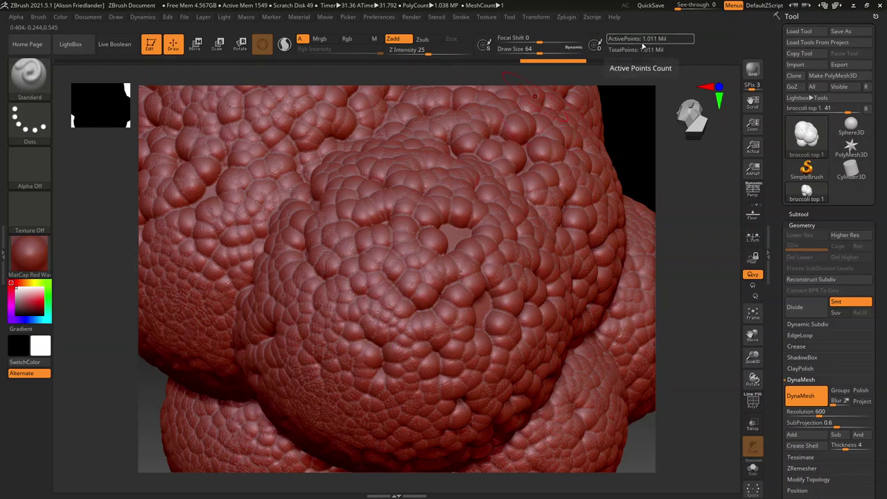
# Pre-process the current broccoli mesh with Decimation Master.
pyautogui.click(567, 18)
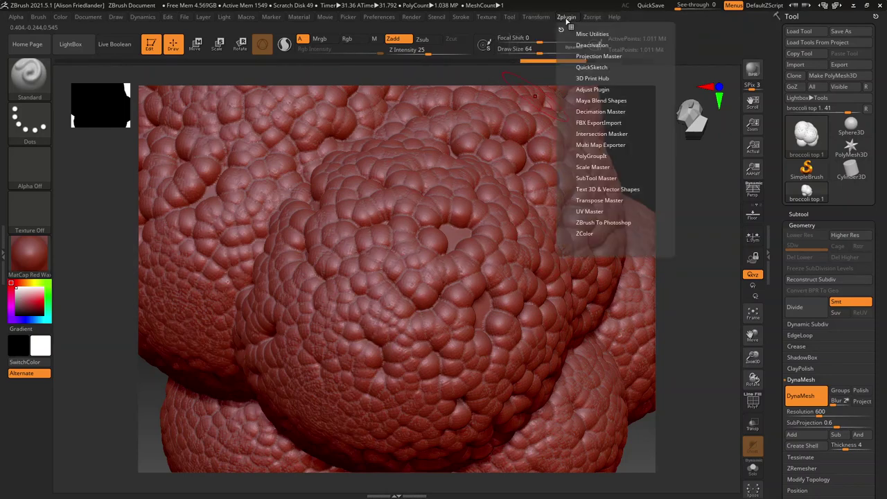
pyautogui.click(623, 113)
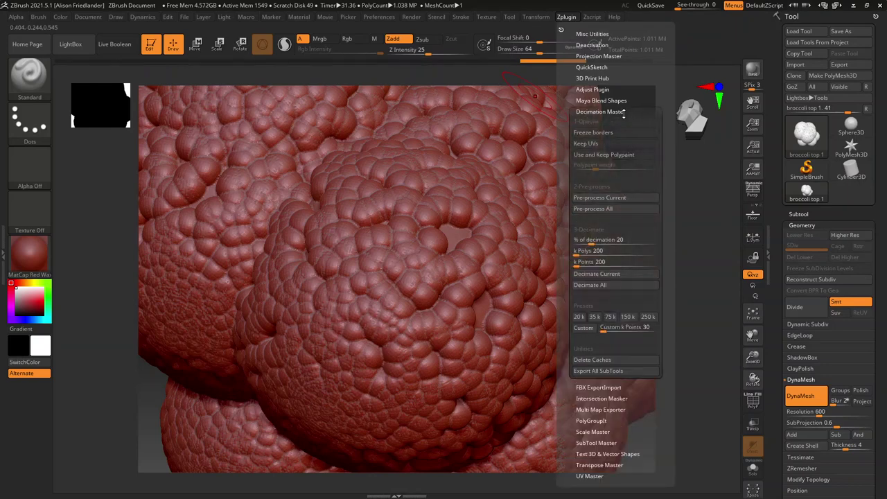
pyautogui.click(634, 199)
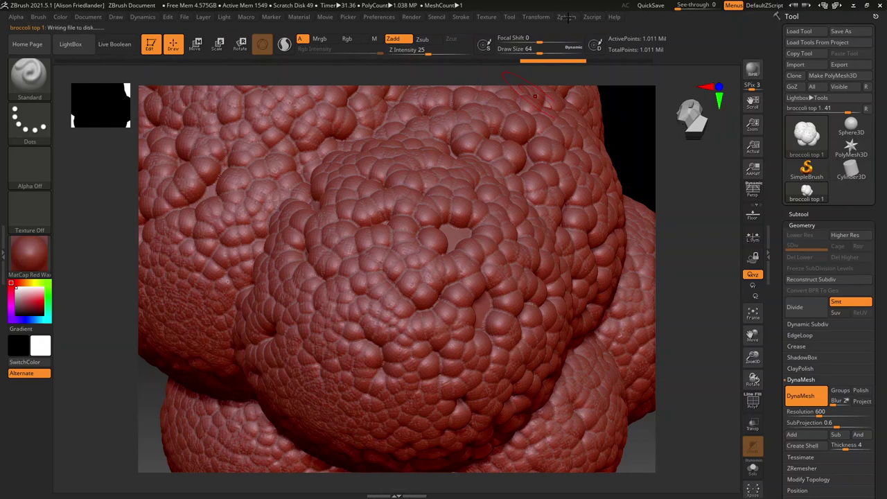
# Lower Decimation Master's percentage of decimation and decimate the current mesh.
pyautogui.click(566, 17)
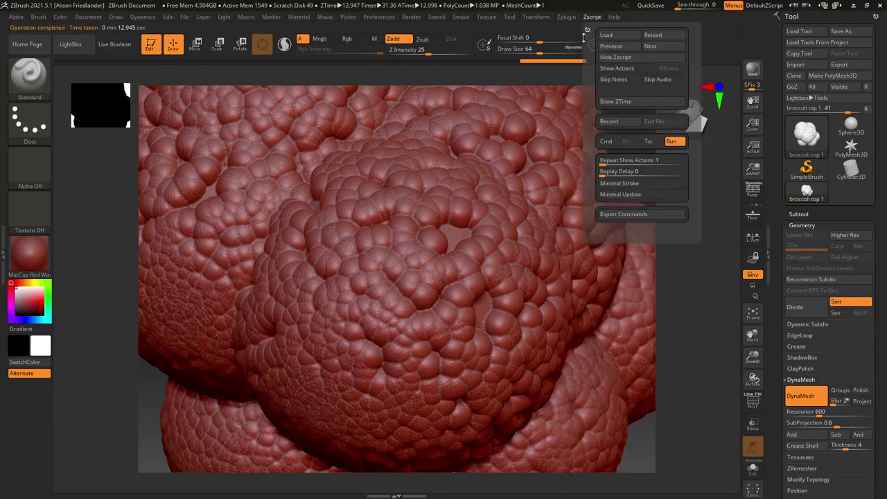
pyautogui.click(566, 17)
pyautogui.click(586, 239)
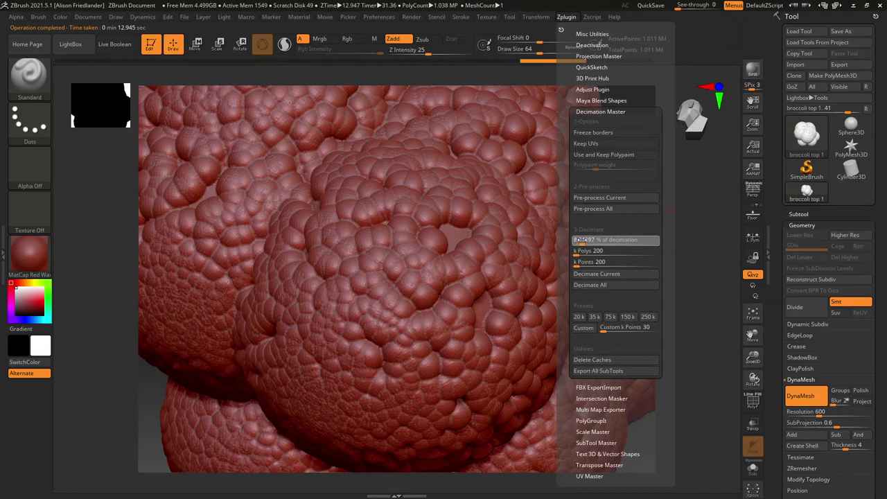
pyautogui.press('Return')
pyautogui.click(597, 274)
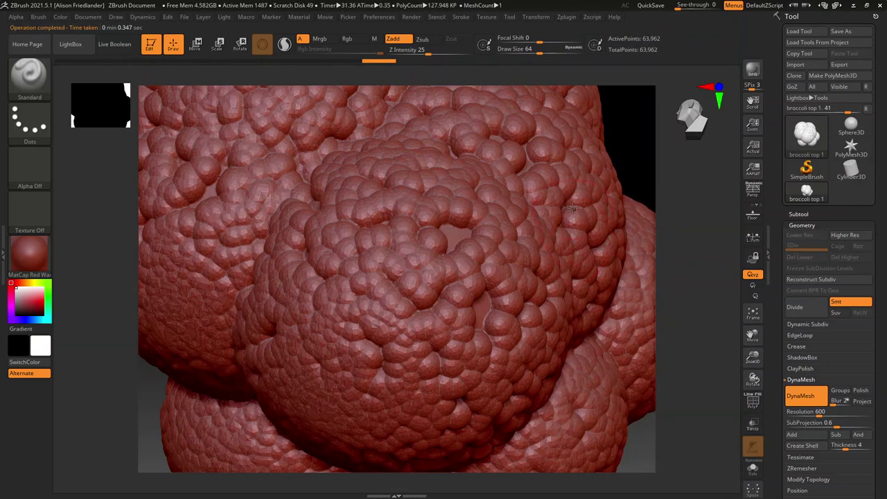
# Examine the decimated mesh's wireframe and surface detail around the different florets.
pyautogui.hotkey('shift', 'f')
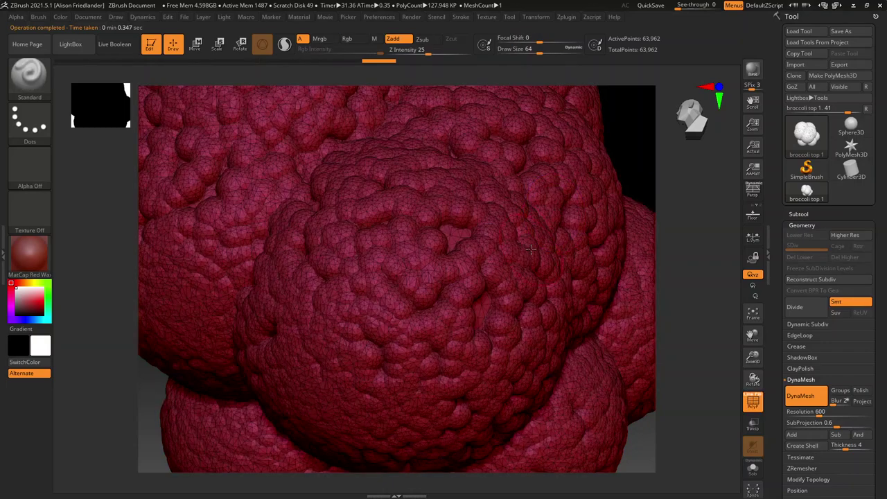
pyautogui.moveTo(530, 251)
pyautogui.mouseDown(button='right')
pyautogui.moveTo(463, 240)
pyautogui.moveTo(527, 225)
pyautogui.moveTo(538, 235)
pyautogui.moveTo(516, 183)
pyautogui.moveTo(535, 208)
pyautogui.moveTo(525, 198)
pyautogui.moveTo(444, 196)
pyautogui.moveTo(517, 201)
pyautogui.moveTo(371, 243)
pyautogui.moveTo(417, 291)
pyautogui.moveTo(602, 329)
pyautogui.mouseUp(button='right')
pyautogui.hotkey('shift', 'f')
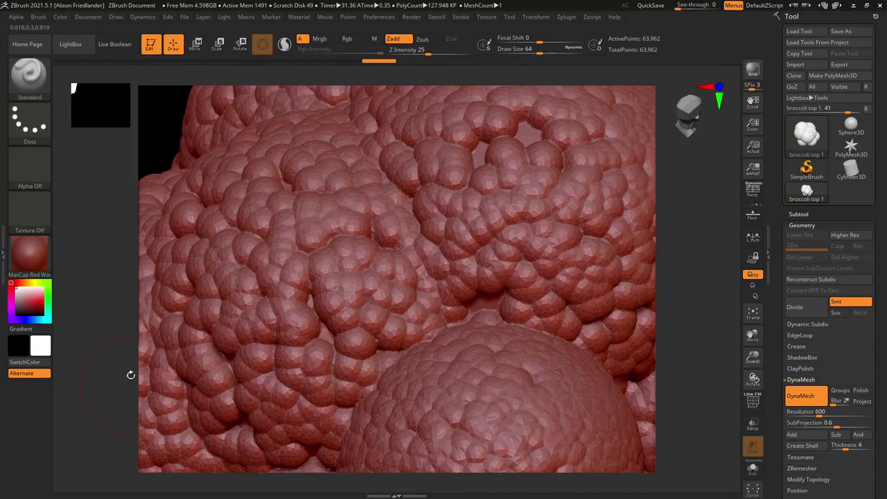
pyautogui.keyDown('alt'); pyautogui.moveTo(519, 349); pyautogui.dragTo(516, 239, button='right'); pyautogui.keyUp('alt')
pyautogui.keyDown('alt'); pyautogui.moveTo(517, 240); pyautogui.dragTo(516, 332, button='right'); pyautogui.keyUp('alt')
pyautogui.moveTo(374, 299); pyautogui.dragTo(360, 260, button='right')
pyautogui.moveTo(361, 260); pyautogui.dragTo(524, 279, button='right')
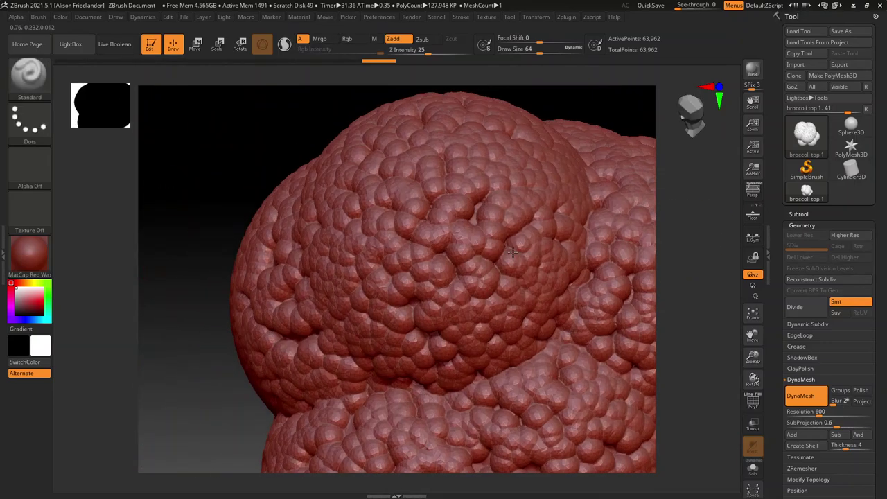
pyautogui.moveTo(511, 252)
pyautogui.mouseDown(button='right')
pyautogui.moveTo(510, 180)
pyautogui.moveTo(521, 246)
pyautogui.moveTo(512, 265)
pyautogui.mouseUp(button='right')
pyautogui.keyDown('alt'); pyautogui.moveTo(581, 207); pyautogui.dragTo(383, 187, button='right'); pyautogui.keyUp('alt')
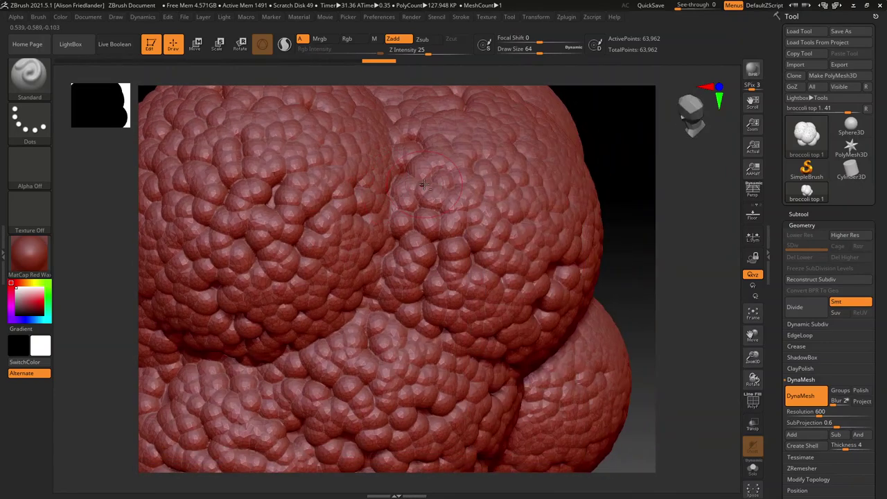
# Raise Decimation Master's percentage of decimation to 66.66667, decimate the current mesh and check its wireframe.
pyautogui.click(567, 16)
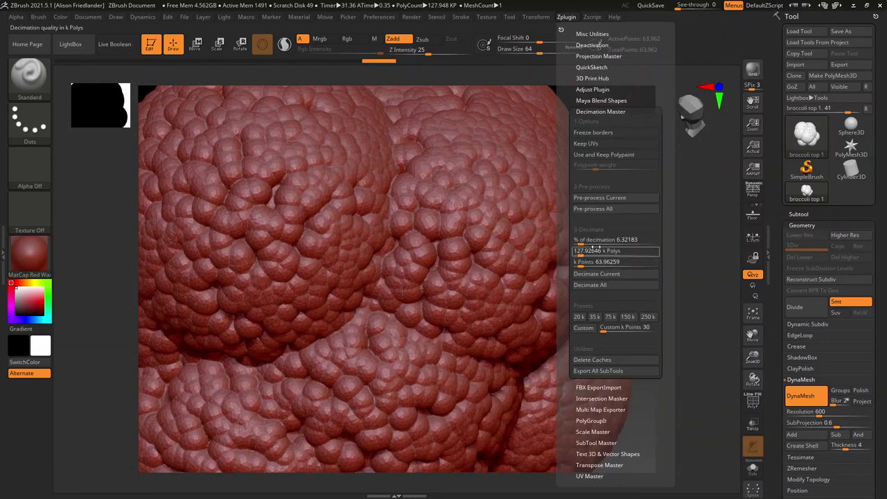
pyautogui.moveTo(583, 243); pyautogui.dragTo(629, 243)
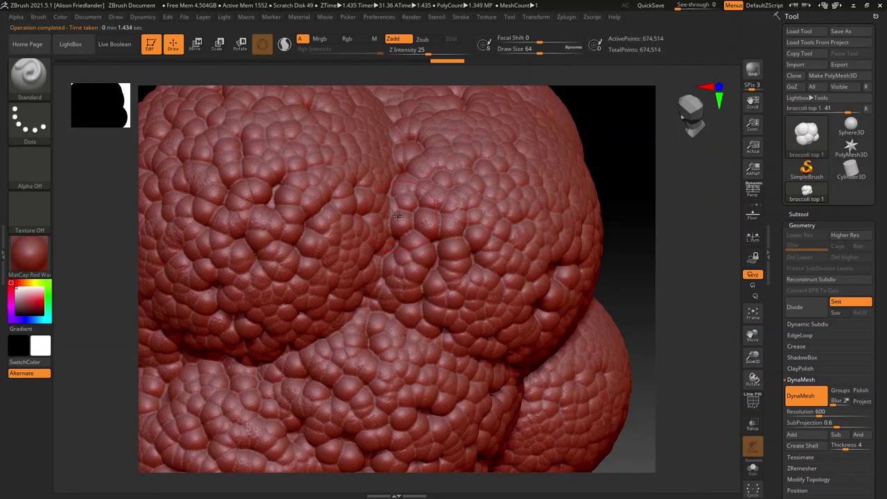
pyautogui.hotkey('shift', 'f')
pyautogui.hotkey('shift', 'f')
# Lower Decimation Master's percentage of decimation and decimate the current mesh to about 93 k polygons.
pyautogui.click(566, 18)
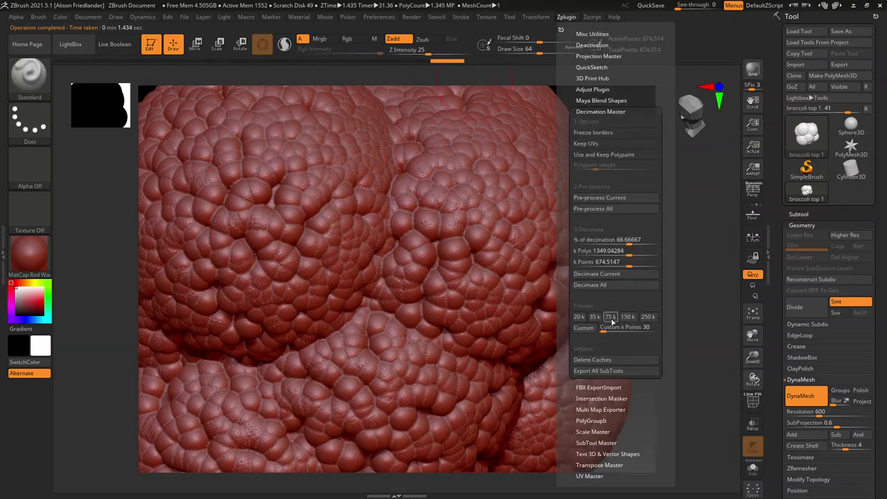
pyautogui.click(583, 241)
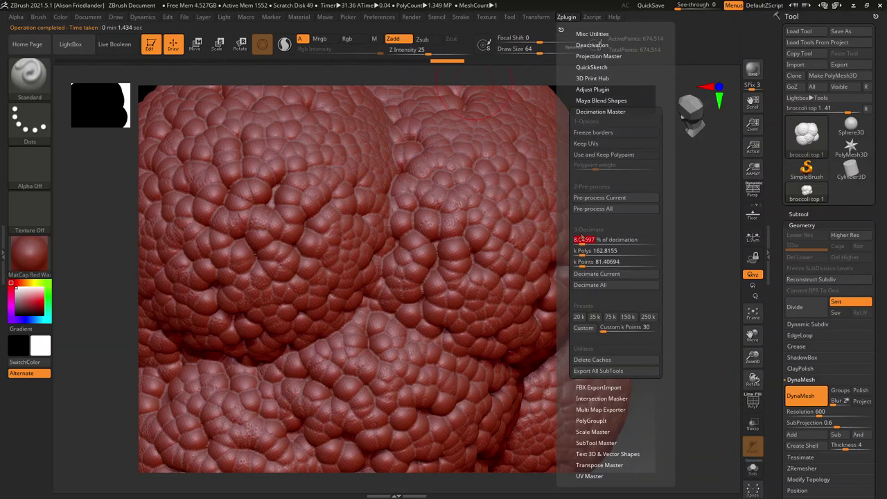
pyautogui.moveTo(583, 242); pyautogui.dragTo(580, 244)
pyautogui.press('Return')
pyautogui.click(582, 274)
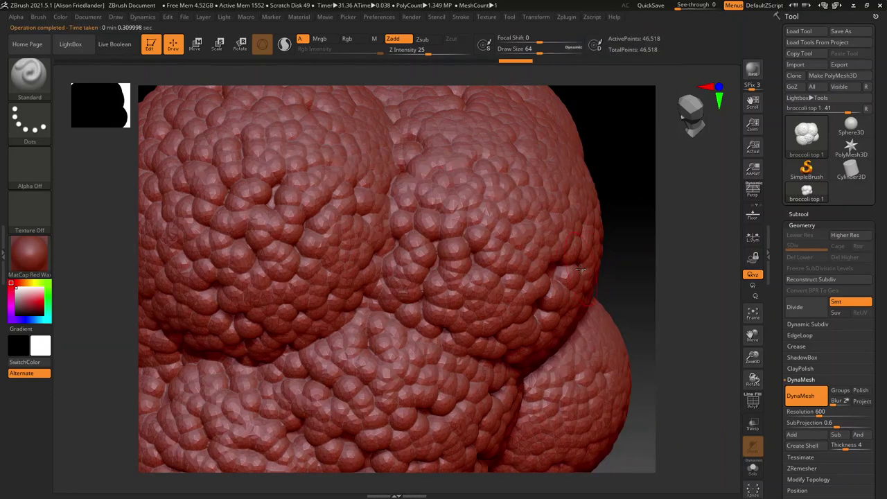
# Roll the mesh back through the undo history to its state before DynaMesh, at subdivision level 4.
pyautogui.keyDown('ctrl'); pyautogui.moveTo(581, 269); pyautogui.dragTo(451, 273, button='right'); pyautogui.keyUp('ctrl')
pyautogui.moveTo(452, 274); pyautogui.dragTo(531, 175)
pyautogui.moveTo(471, 309); pyautogui.dragTo(483, 258)
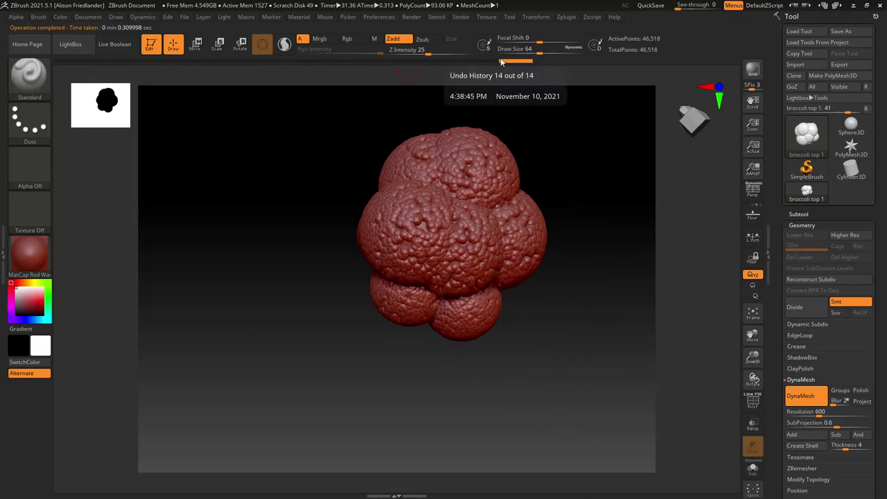
pyautogui.moveTo(491, 60)
pyautogui.mouseDown()
pyautogui.moveTo(128, 66)
pyautogui.moveTo(242, 64)
pyautogui.mouseUp()
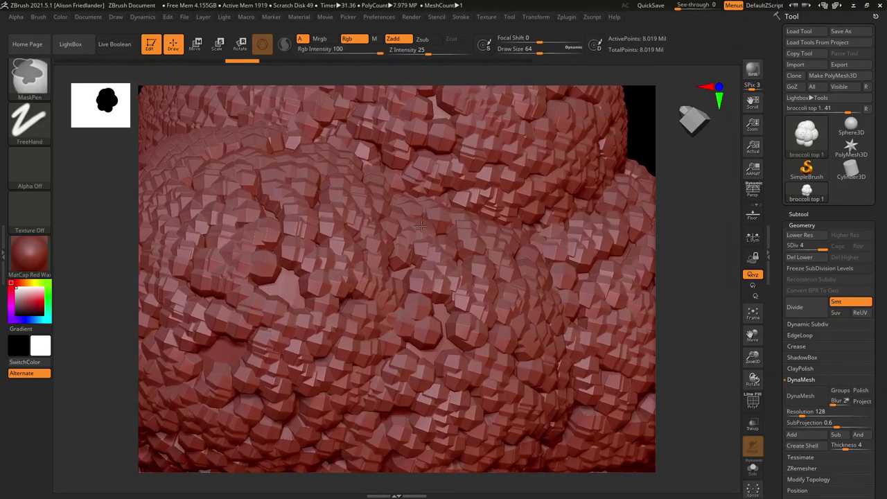
pyautogui.keyDown('ctrl'); pyautogui.moveTo(421, 226); pyautogui.dragTo(419, 227, button='right'); pyautogui.keyUp('ctrl')
pyautogui.keyDown('alt'); pyautogui.moveTo(506, 275); pyautogui.dragTo(242, 182, button='right'); pyautogui.keyUp('alt')
pyautogui.keyDown('ctrl'); pyautogui.moveTo(319, 243); pyautogui.dragTo(550, 267, button='right'); pyautogui.keyUp('ctrl')
pyautogui.keyDown('alt'); pyautogui.moveTo(397, 204); pyautogui.dragTo(508, 297, button='right'); pyautogui.keyUp('alt')
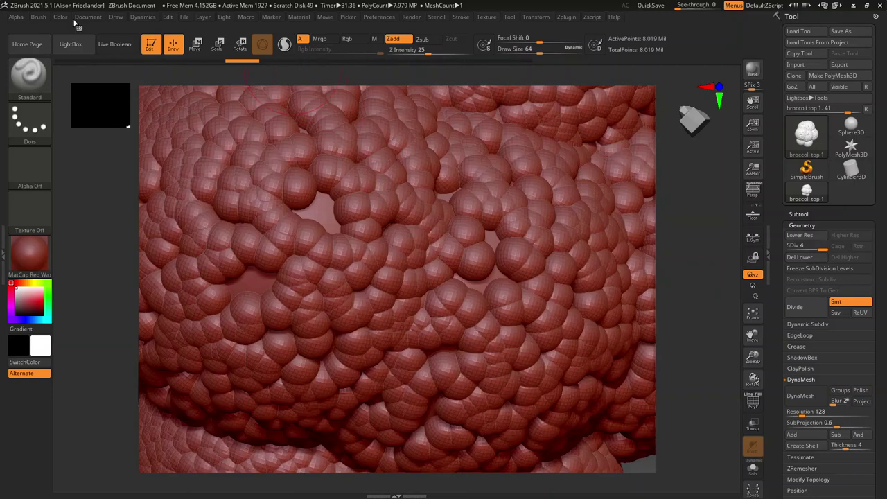
# Enable Live Boolean and check the wireframe where the separate bumps overlap.
pyautogui.click(129, 46)
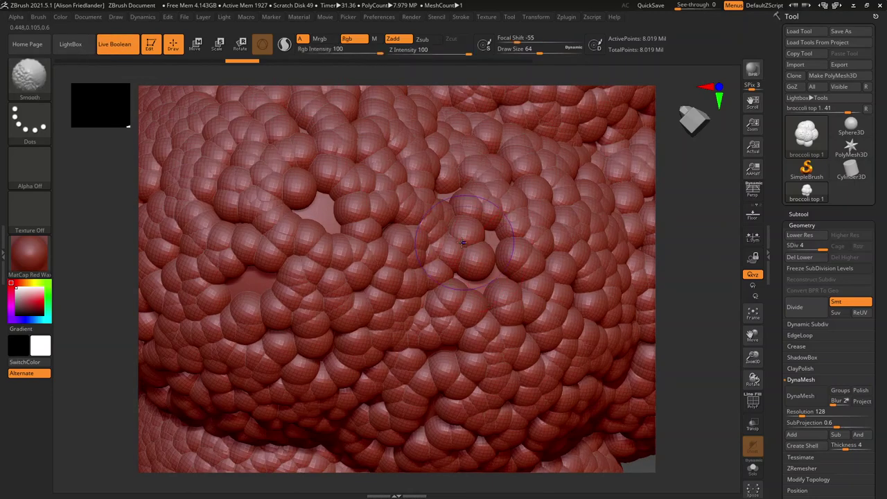
pyautogui.hotkey('shift', 'f')
pyautogui.hotkey('shift', 'f')
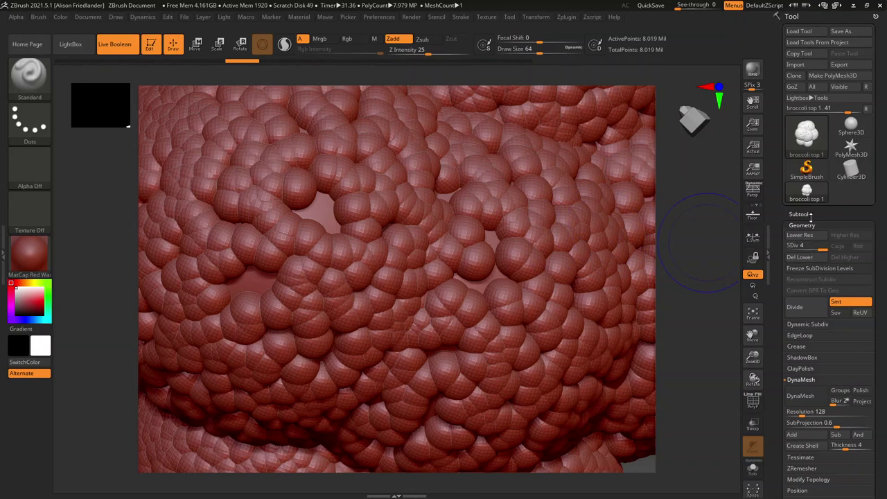
# Try to split the broccoli top subtool into parts, accepting that the operation is not undoable.
pyautogui.click(800, 215)
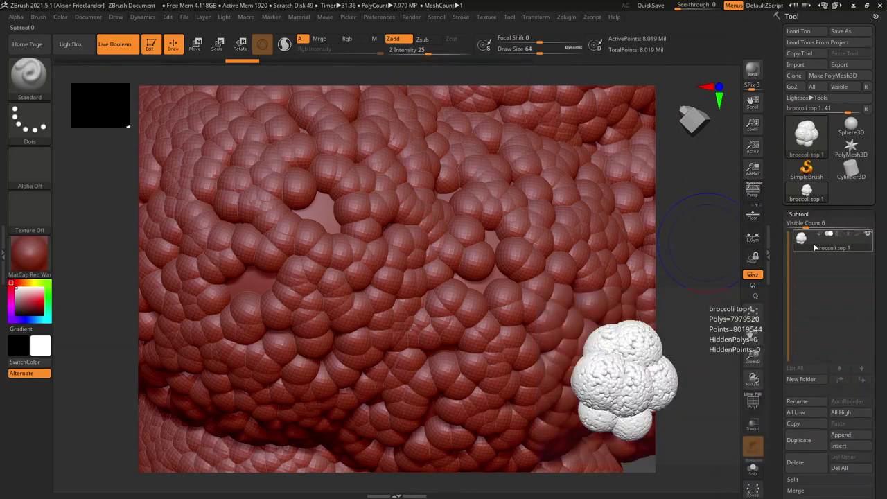
pyautogui.moveTo(860, 156)
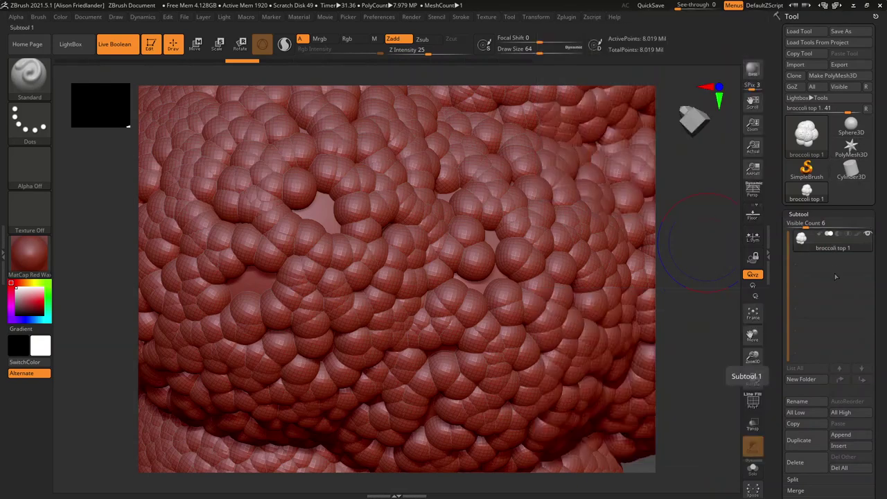
pyautogui.moveTo(877, 418); pyautogui.dragTo(879, 349)
pyautogui.scroll(-1, 879, 349)
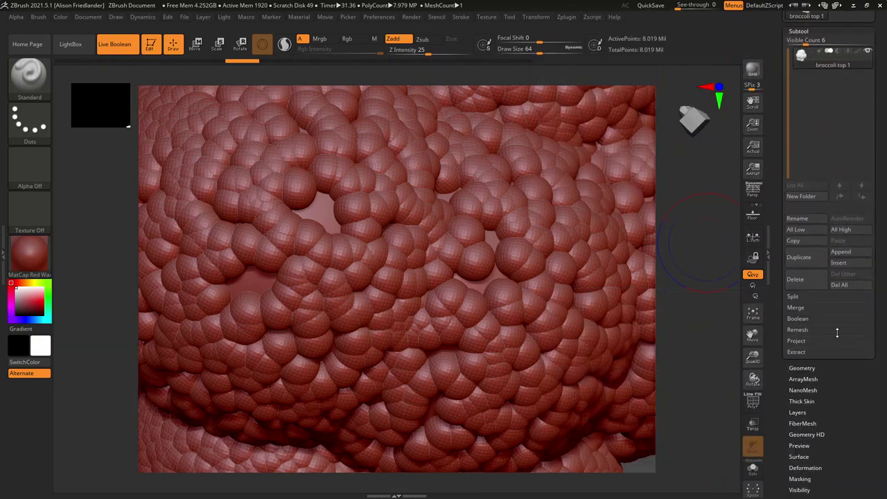
pyautogui.click(795, 297)
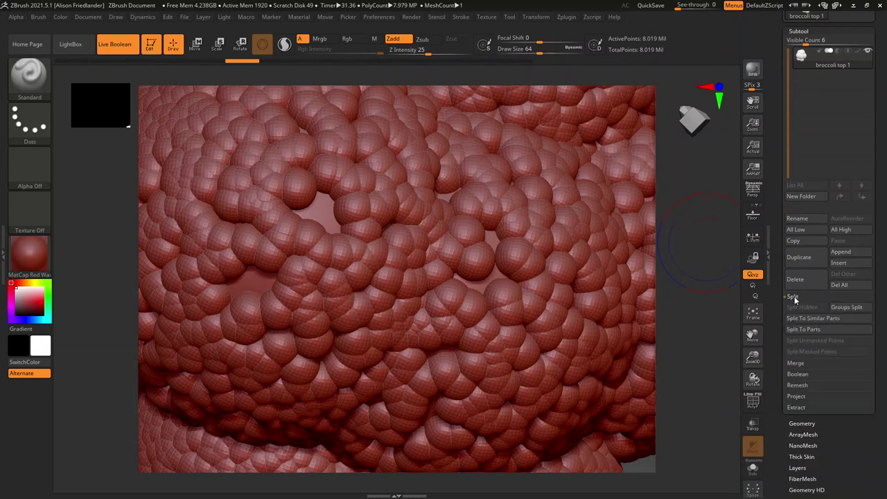
pyautogui.click(808, 329)
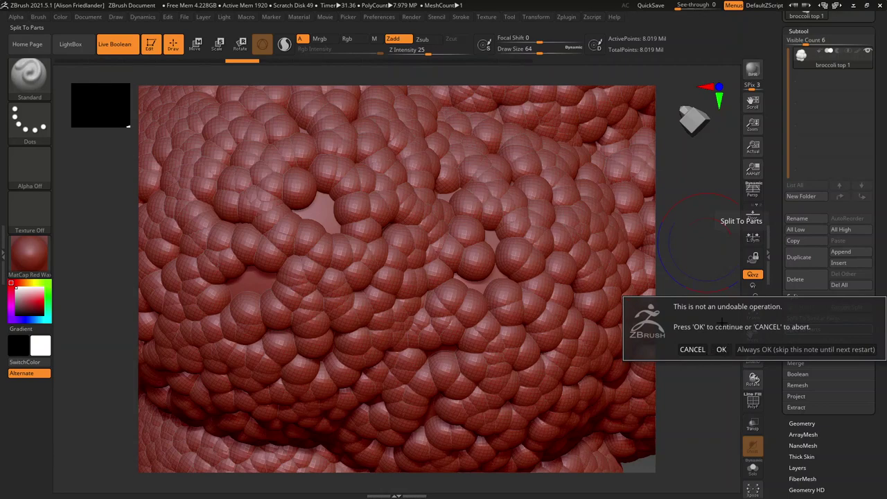
pyautogui.click(722, 349)
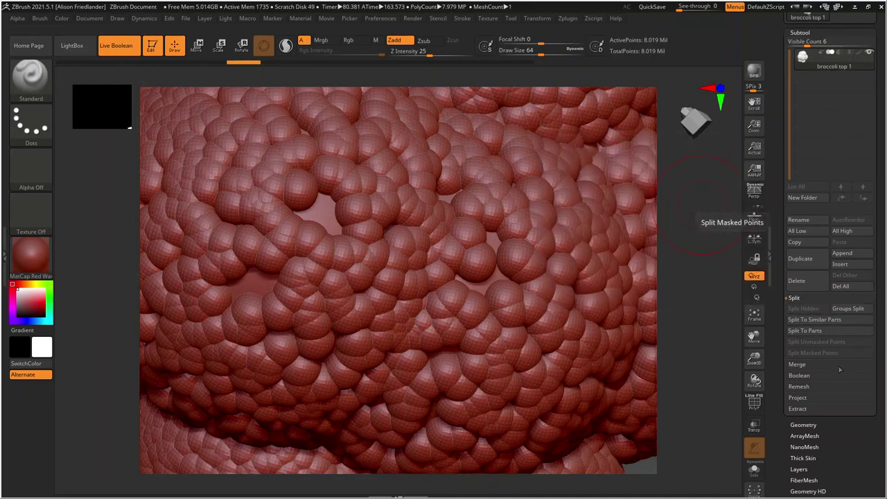
# Look over the subtool's Boolean options and the tools available in the palette.
pyautogui.click(796, 375)
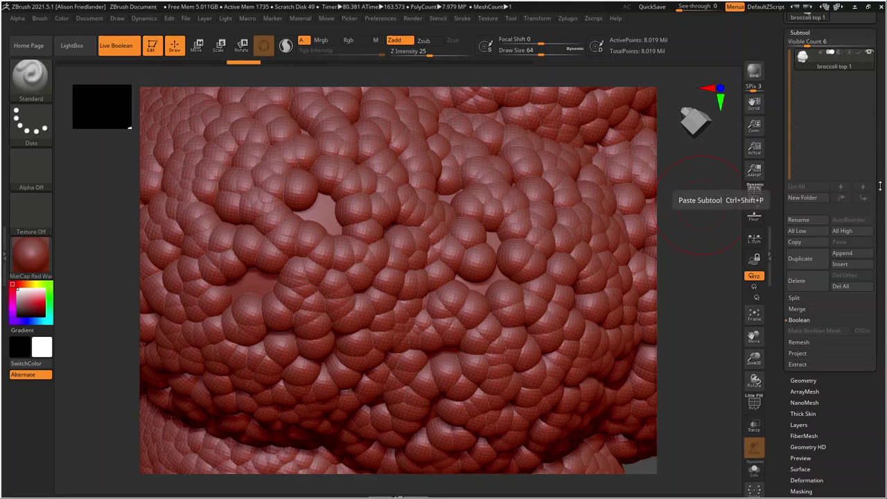
pyautogui.moveTo(878, 184); pyautogui.dragTo(861, 296)
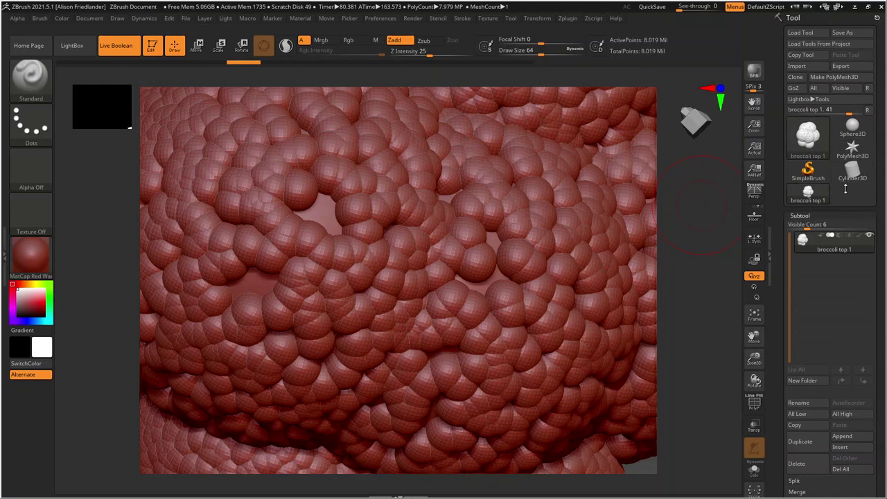
pyautogui.moveTo(858, 185)
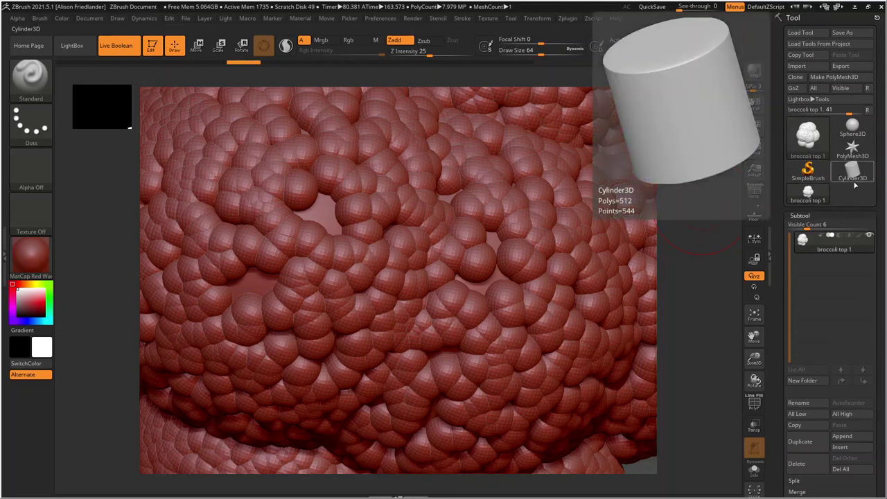
pyautogui.moveTo(824, 196)
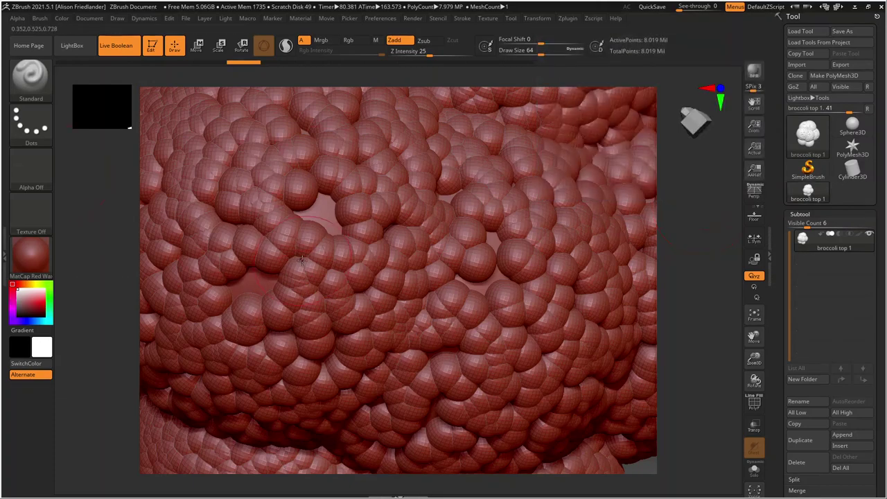
# Inspect the wireframe of the bumps and the gaps between them on the subdivided broccoli top.
pyautogui.press('shift')
pyautogui.hotkey('shift', 'f')
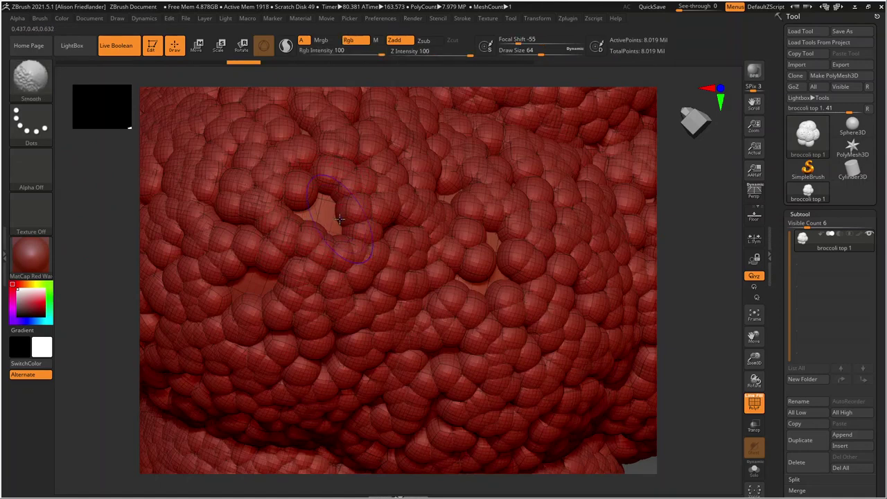
pyautogui.hotkey('shift', 'f')
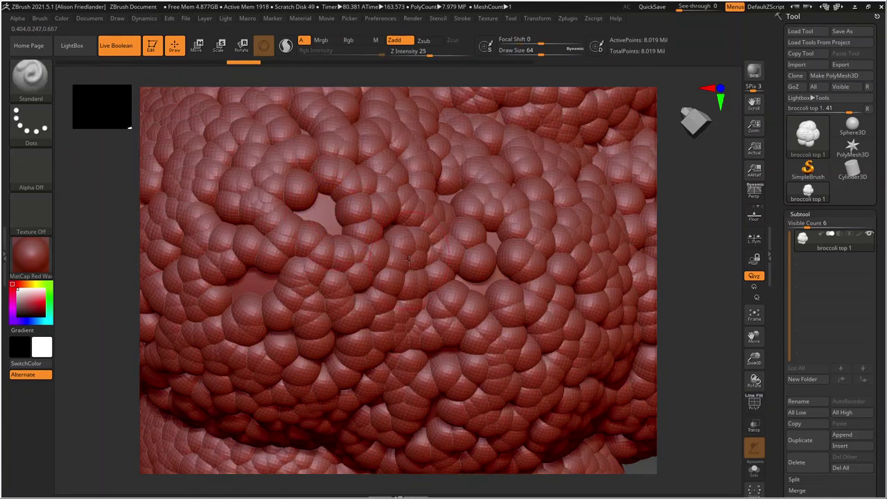